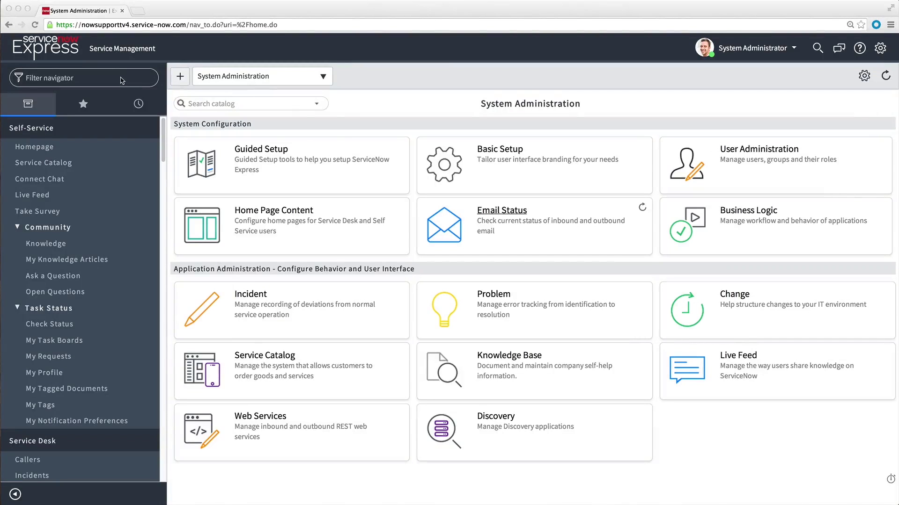
Filter the navigator by 'sy' and open the Assignment Rules list.
{"action": "left_click", "coordinate": [122, 81]}
{"action": "type", "text": "system"}
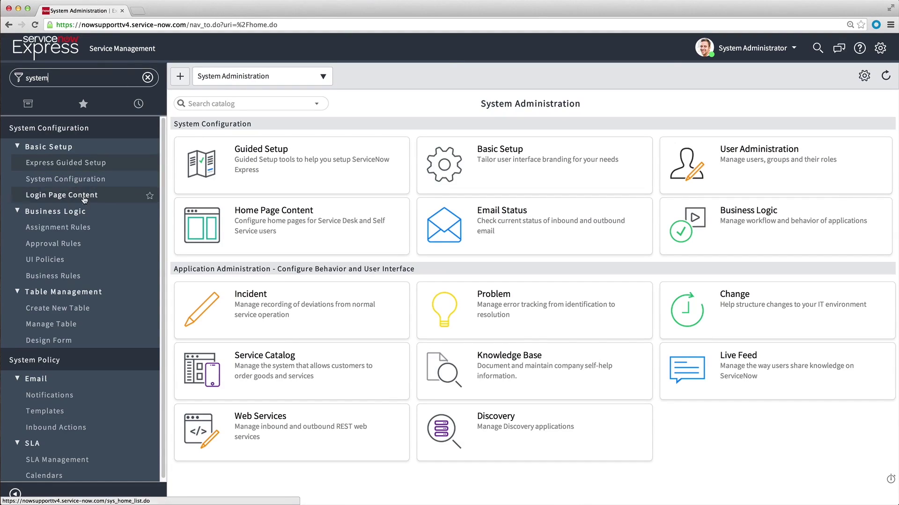
{"action": "left_click", "coordinate": [80, 228]}
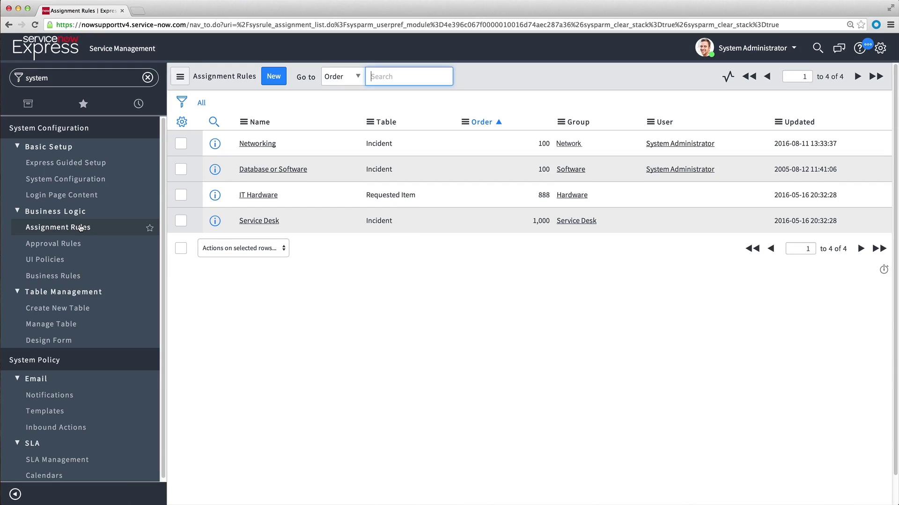
From System Administration home, open Incident Assignment Rules and view the Networking rule.
{"action": "left_click", "coordinate": [73, 49]}
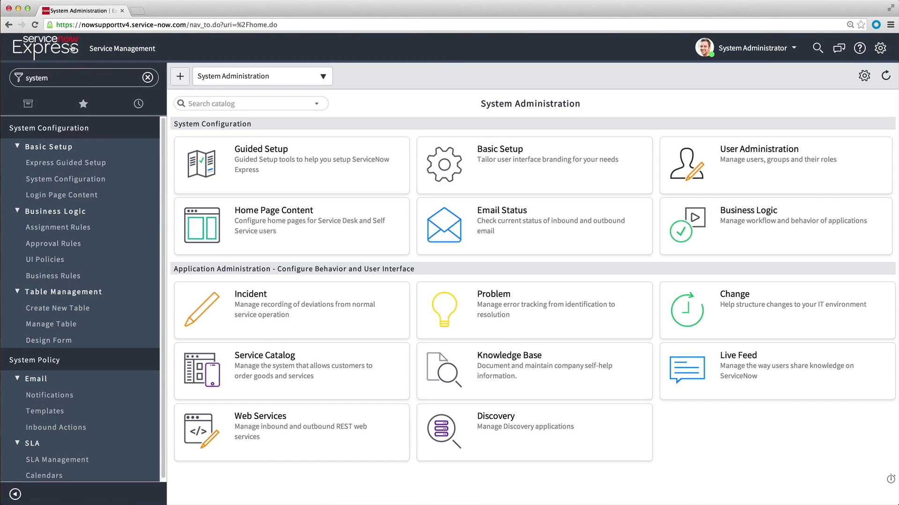
{"action": "left_click", "coordinate": [250, 296]}
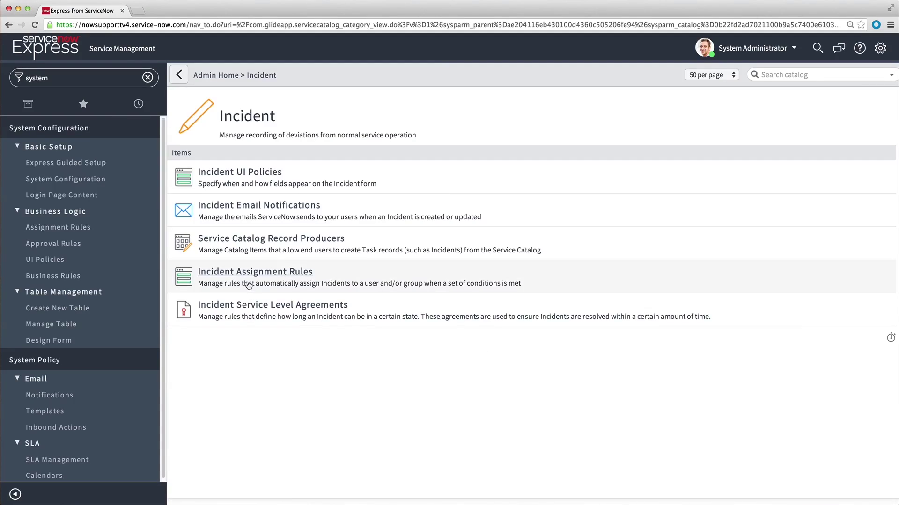
{"action": "left_click", "coordinate": [247, 274]}
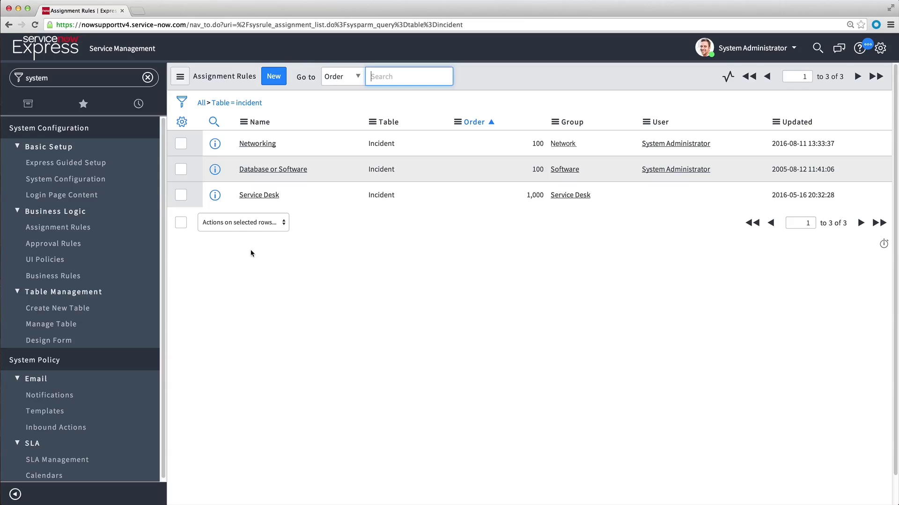
{"action": "left_click", "coordinate": [258, 144]}
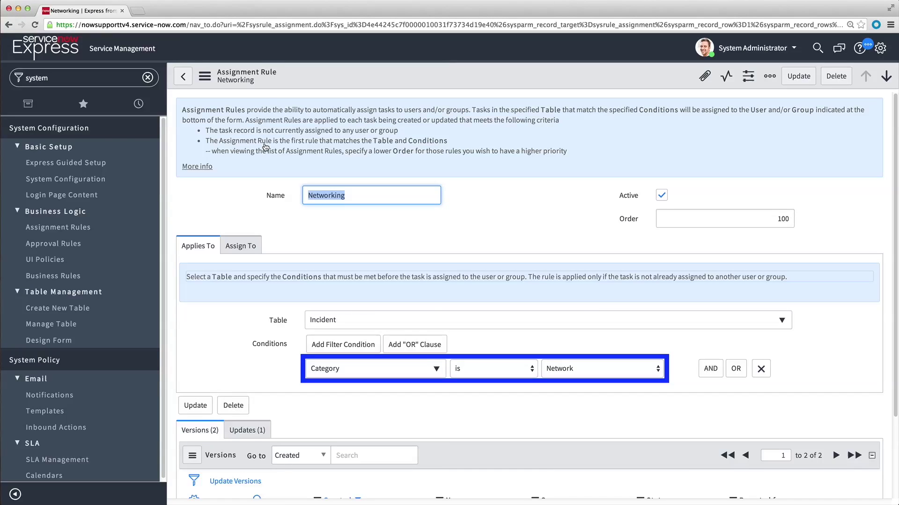
{"action": "left_click", "coordinate": [240, 246]}
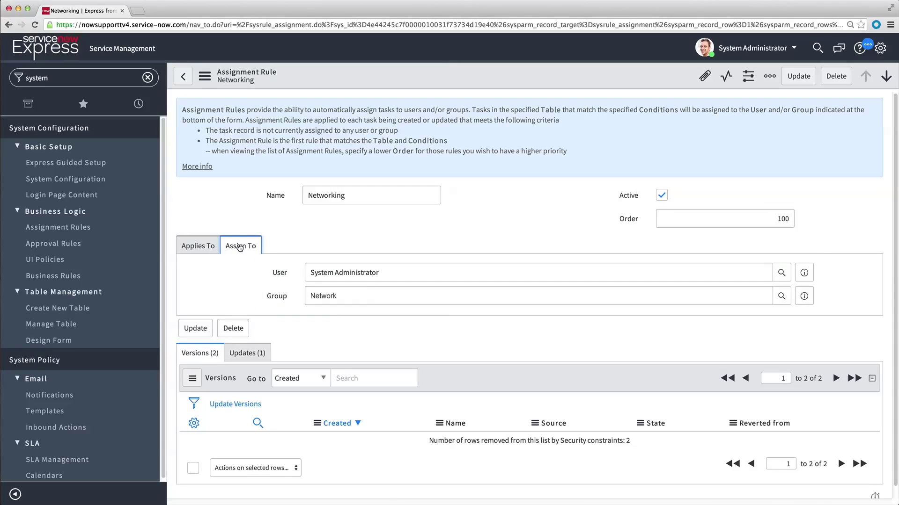
{"action": "left_click", "coordinate": [183, 77]}
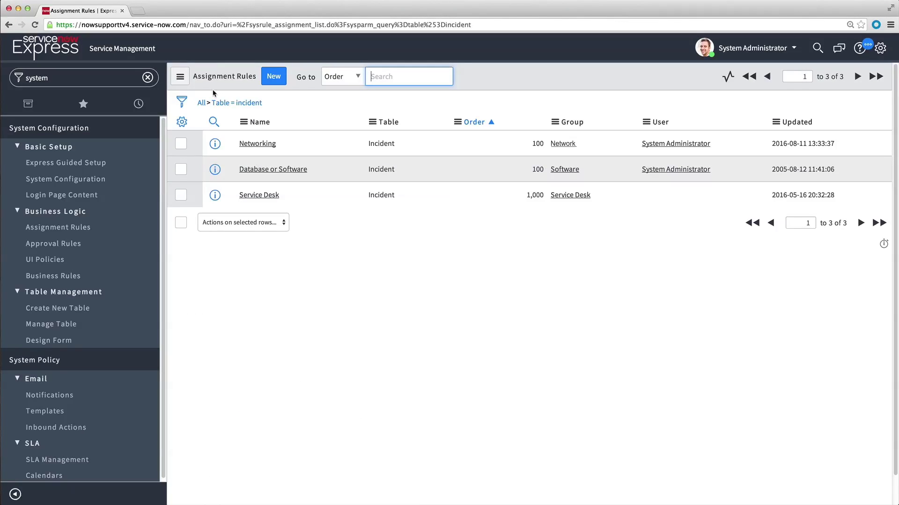
{"action": "left_click", "coordinate": [261, 171]}
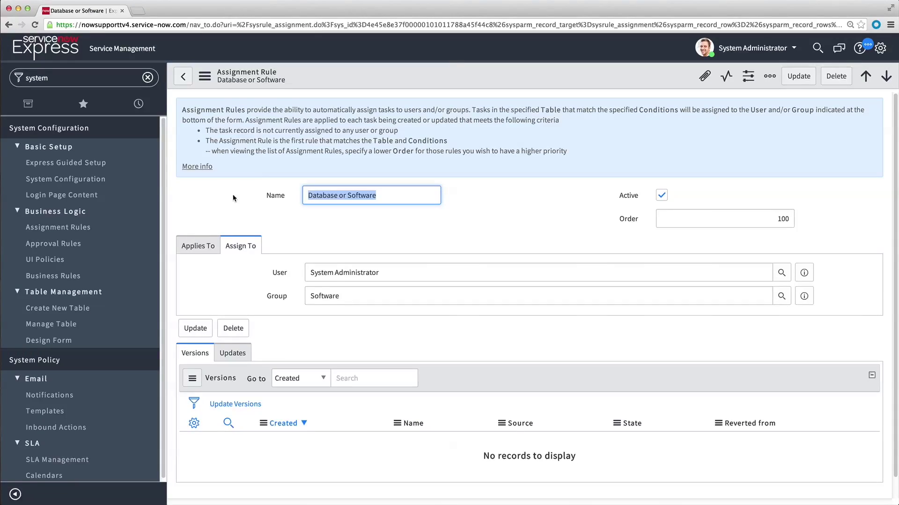
{"action": "left_click", "coordinate": [198, 247]}
{"action": "scroll", "coordinate": [625, 387], "scroll_direction": "down", "scroll_amount": 2}
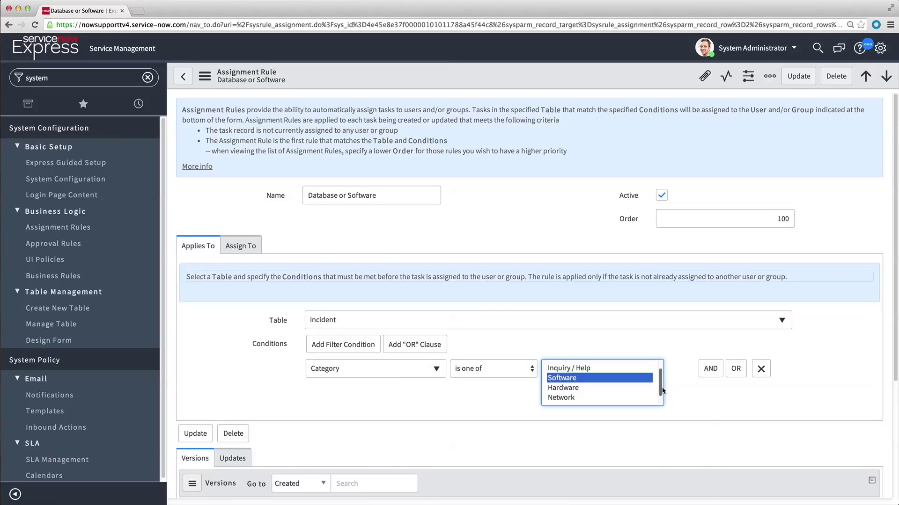
{"action": "left_click", "coordinate": [651, 397], "text": "super"}
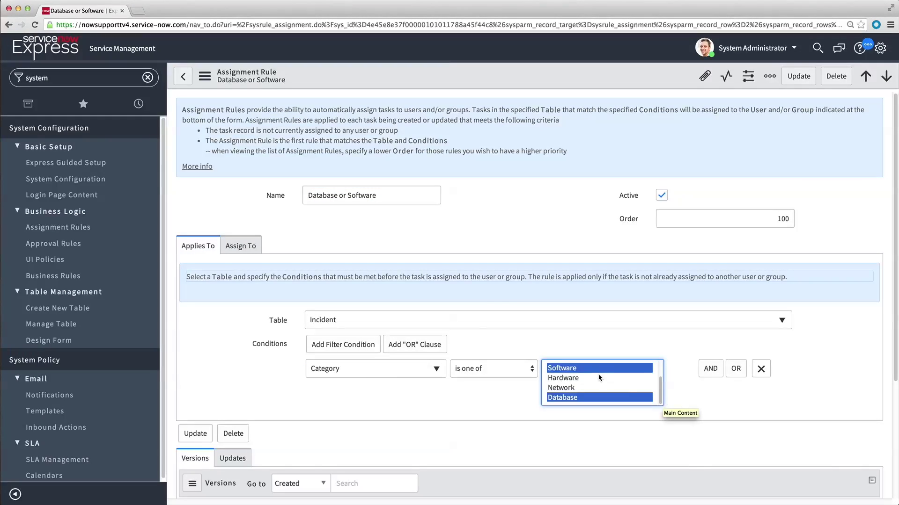
{"action": "left_click", "coordinate": [244, 247]}
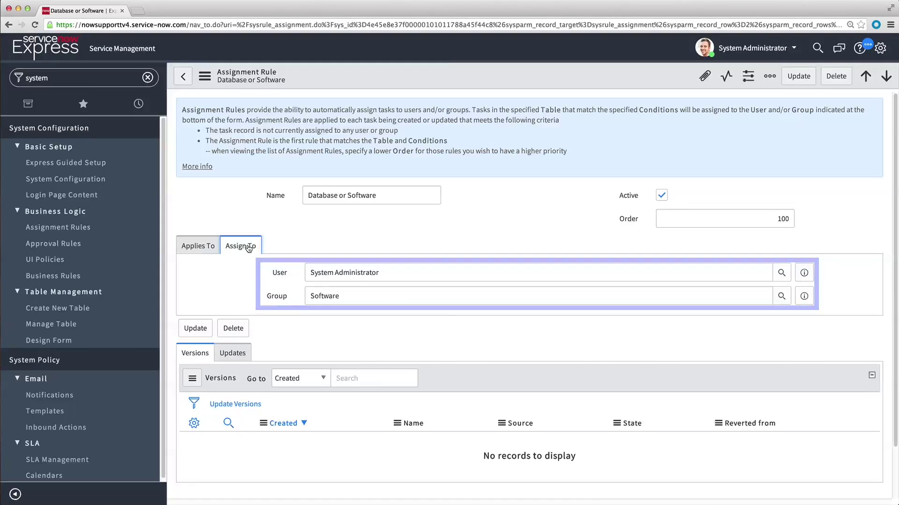
{"action": "left_click", "coordinate": [187, 82]}
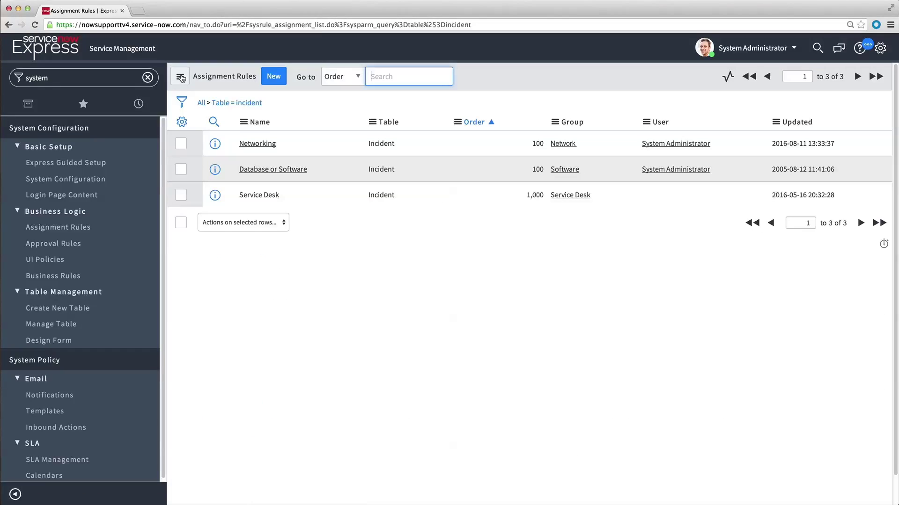
{"action": "left_click", "coordinate": [259, 195]}
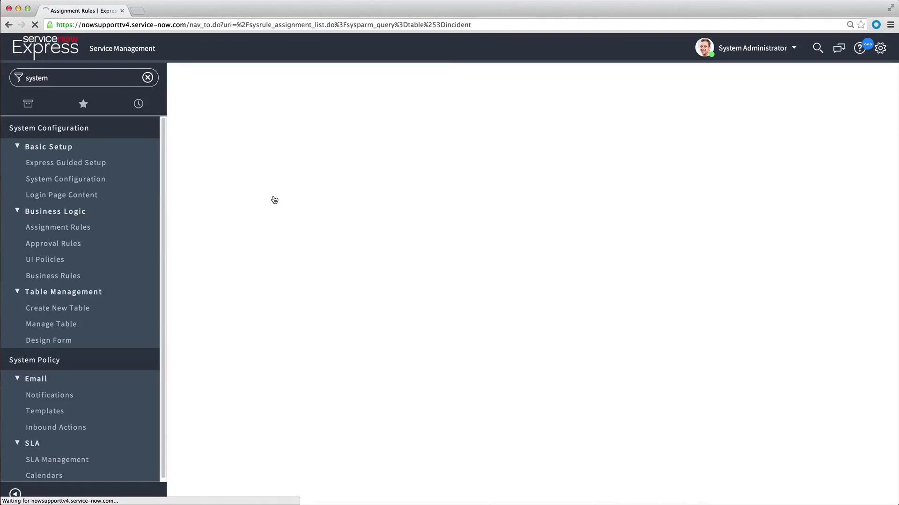
Review the Service Desk rule's Applies To condition and Assign To settings, then return to the list.
{"action": "left_click", "coordinate": [202, 247]}
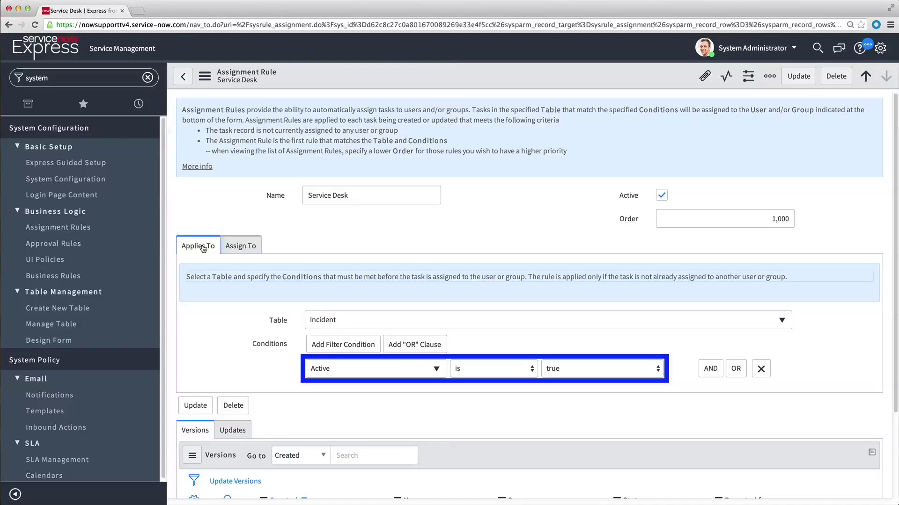
{"action": "left_click", "coordinate": [242, 247]}
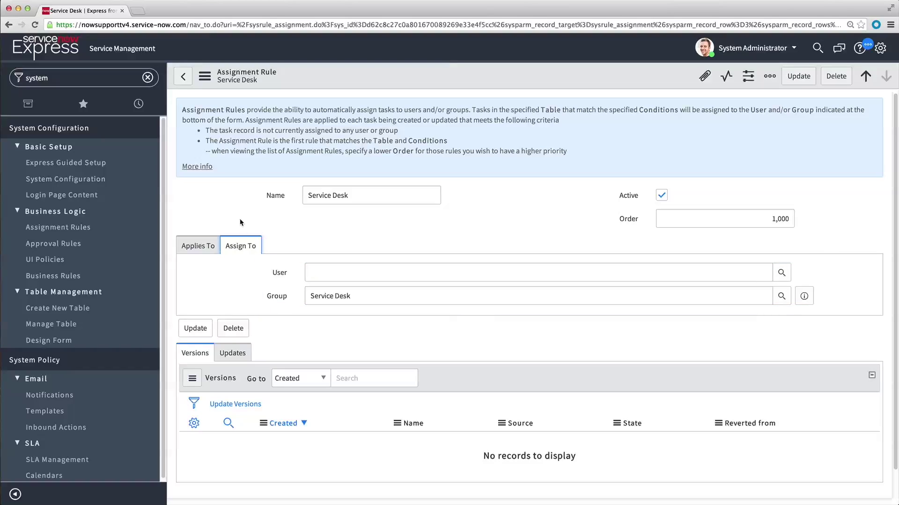
{"action": "left_click", "coordinate": [183, 77]}
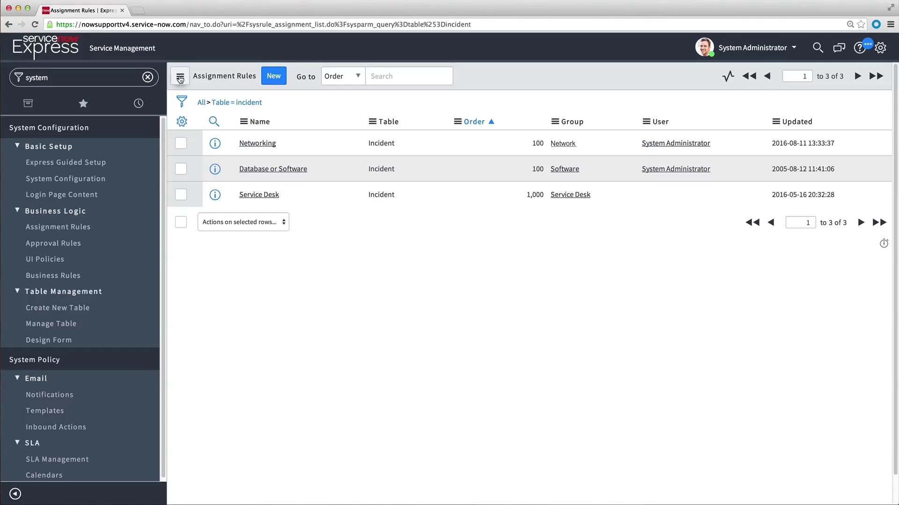
Filter the navigator by 'incident' and start a new incident record.
{"action": "double_click", "coordinate": [109, 78]}
{"action": "type", "text": "incident"}
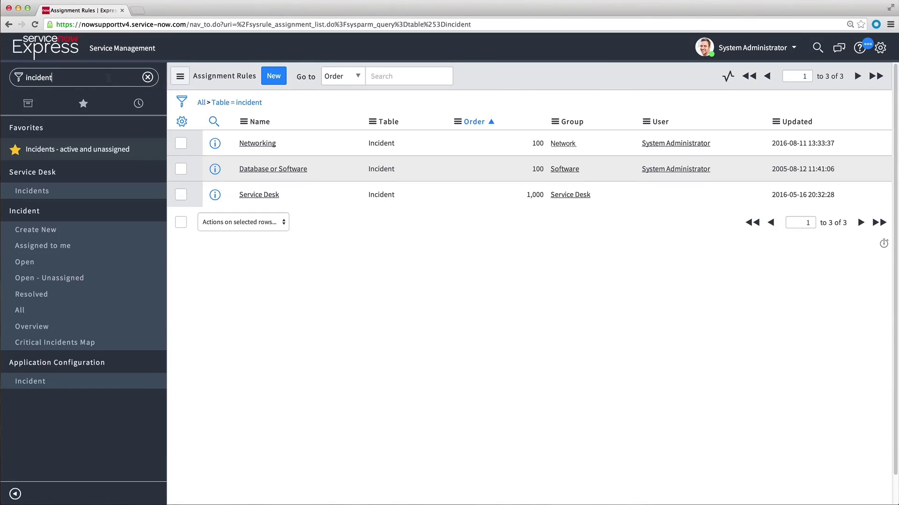
{"action": "left_click", "coordinate": [103, 231]}
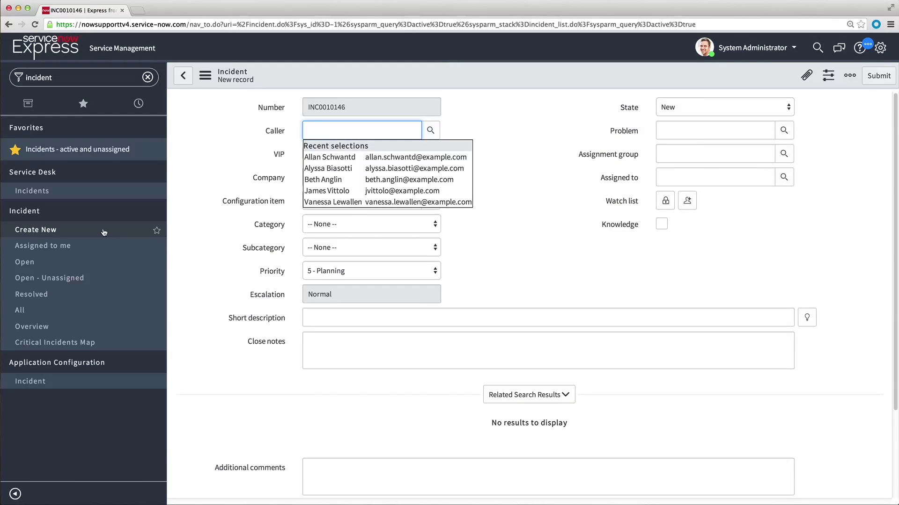
{"action": "left_click", "coordinate": [209, 221]}
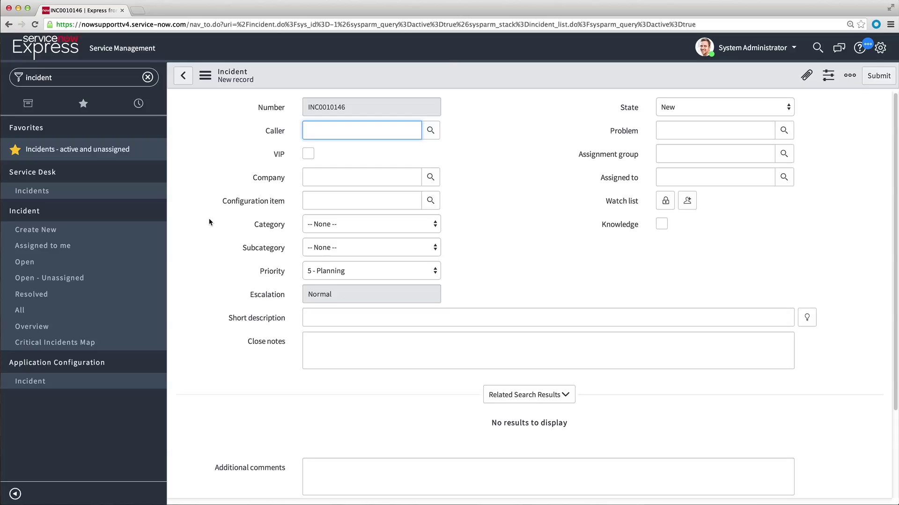
Inspect the Category and Priority options without changing them, leaving priority at 5 - Planning.
{"action": "left_click", "coordinate": [434, 221]}
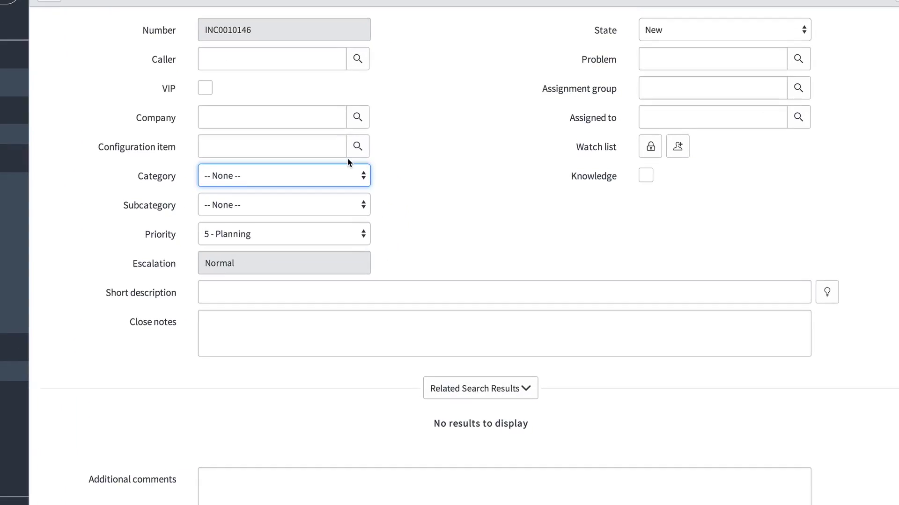
{"action": "left_click", "coordinate": [348, 164]}
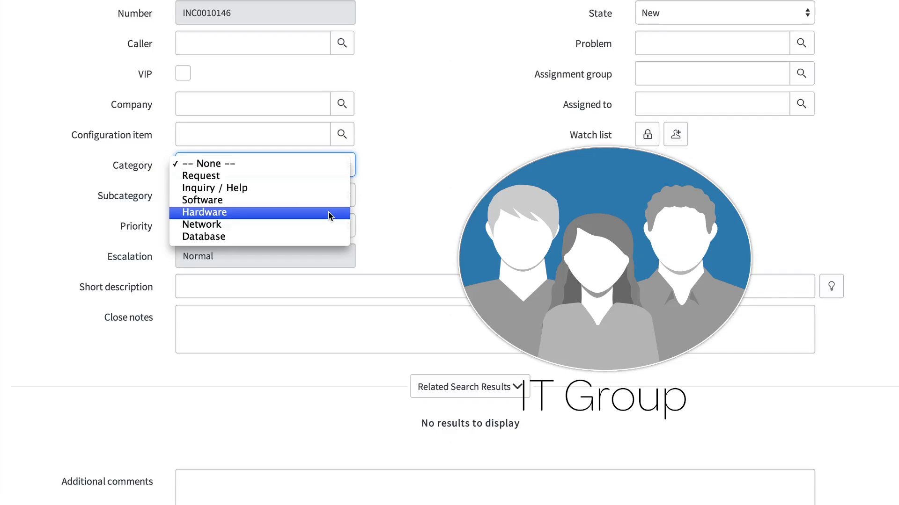
{"action": "left_click", "coordinate": [391, 200]}
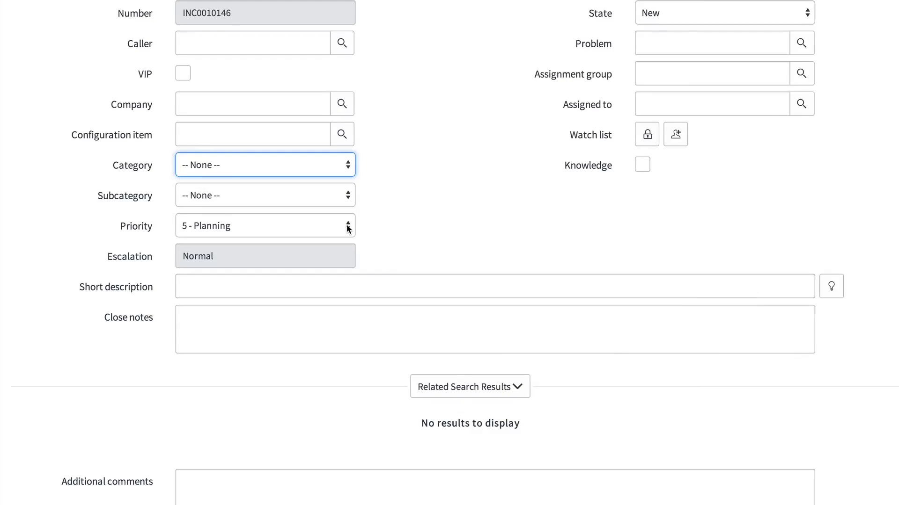
{"action": "left_click", "coordinate": [346, 224]}
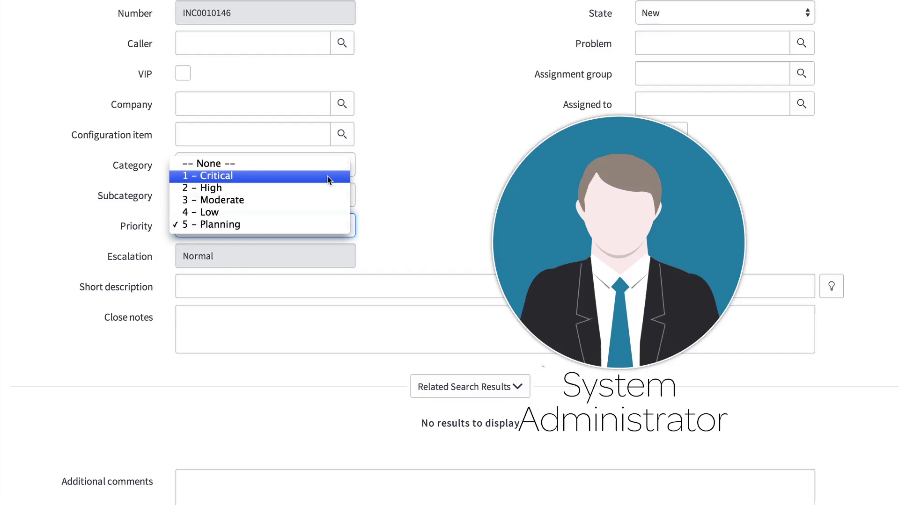
{"action": "left_click", "coordinate": [378, 177]}
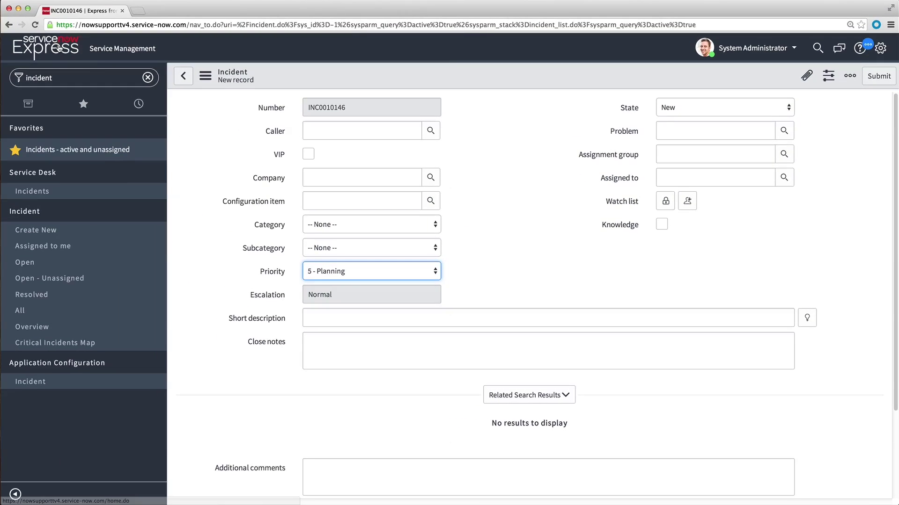
{"action": "left_click", "coordinate": [60, 48]}
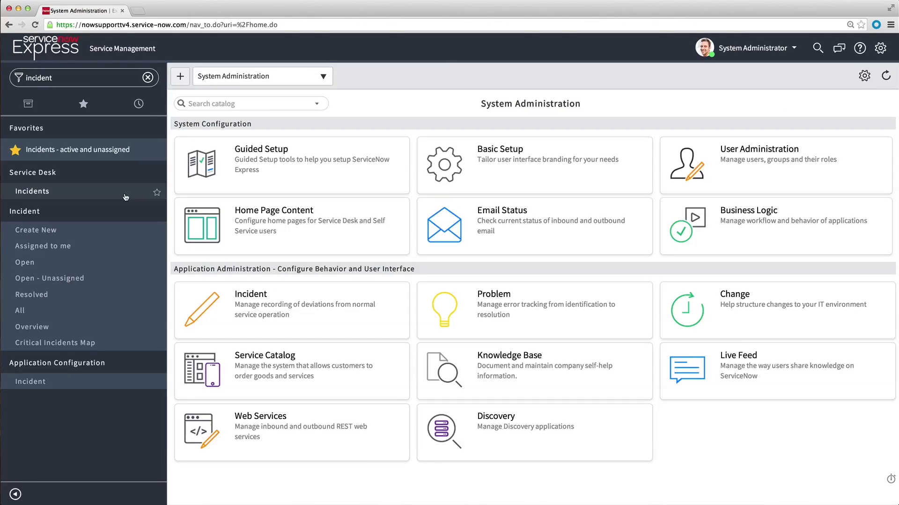
Create a new incident assignment rule named 'Critical Priority'.
{"action": "left_click", "coordinate": [243, 294]}
{"action": "left_click", "coordinate": [253, 273]}
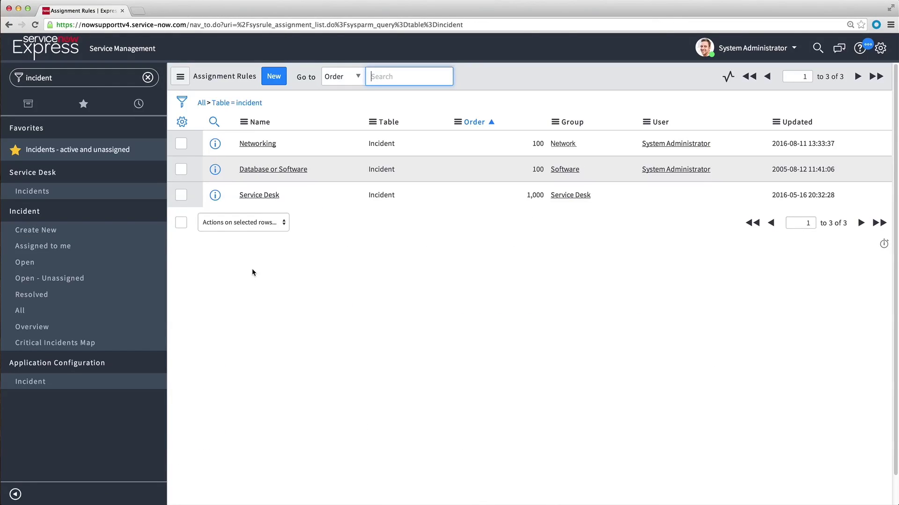
{"action": "left_click", "coordinate": [275, 78]}
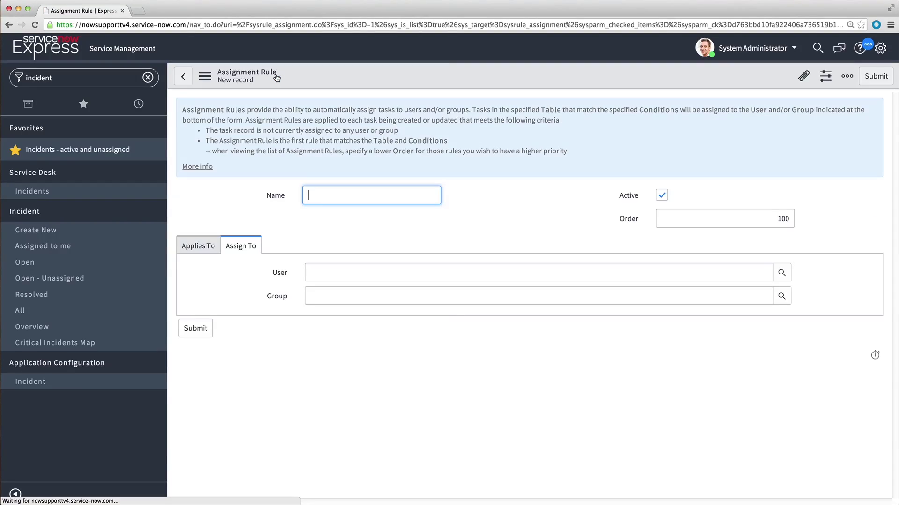
{"action": "type", "text": "Critical Priority"}
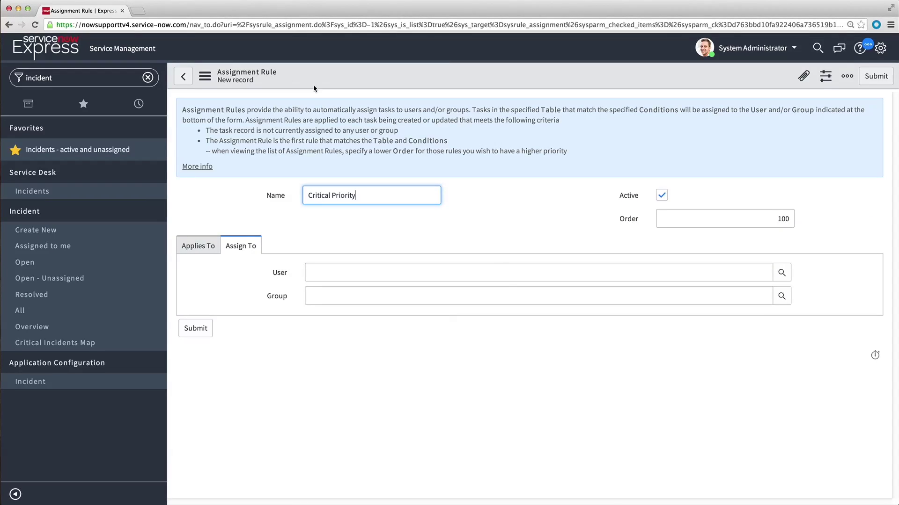
{"action": "left_click", "coordinate": [672, 224]}
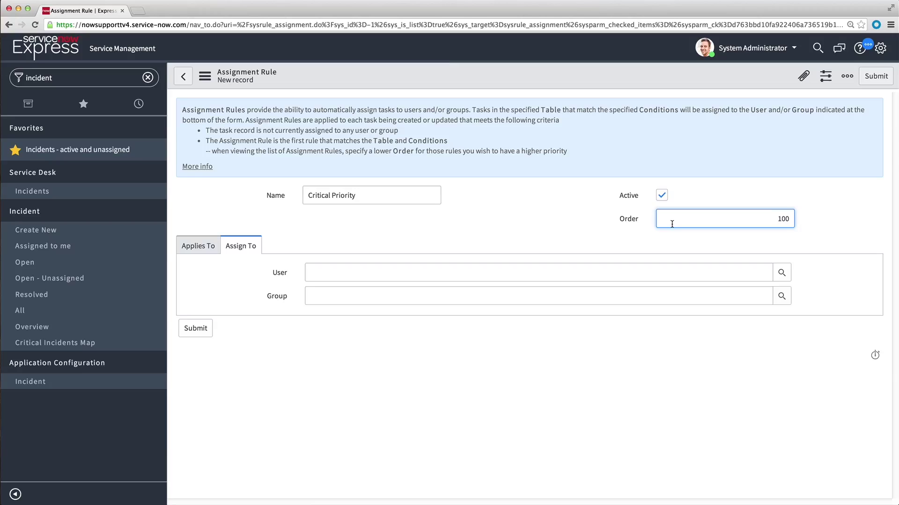
Set the rule's order to 40 and make it apply when Priority is 1 - Critical.
{"action": "left_click_drag", "start_coordinate": [770, 217], "coordinate": [790, 214]}
{"action": "type", "text": "40"}
{"action": "left_click", "coordinate": [816, 218]}
{"action": "left_click", "coordinate": [202, 251]}
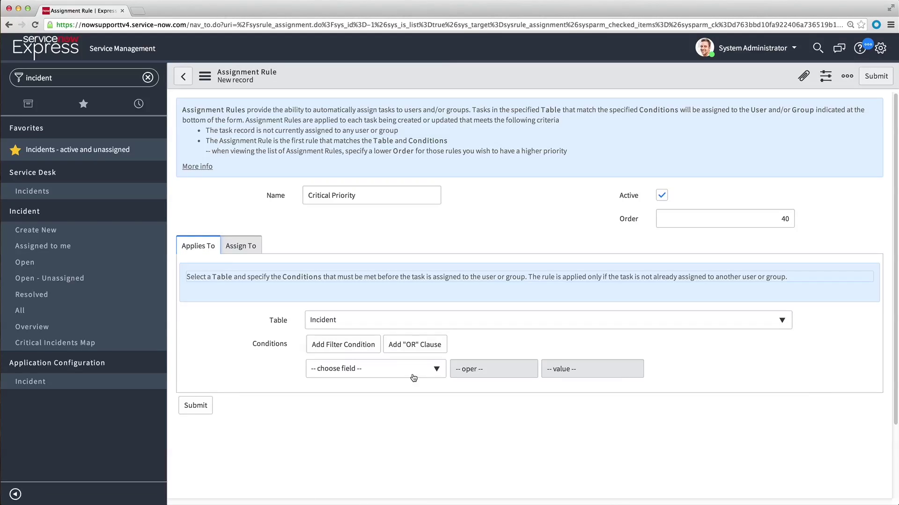
{"action": "left_click", "coordinate": [433, 369]}
{"action": "type", "text": "prior"}
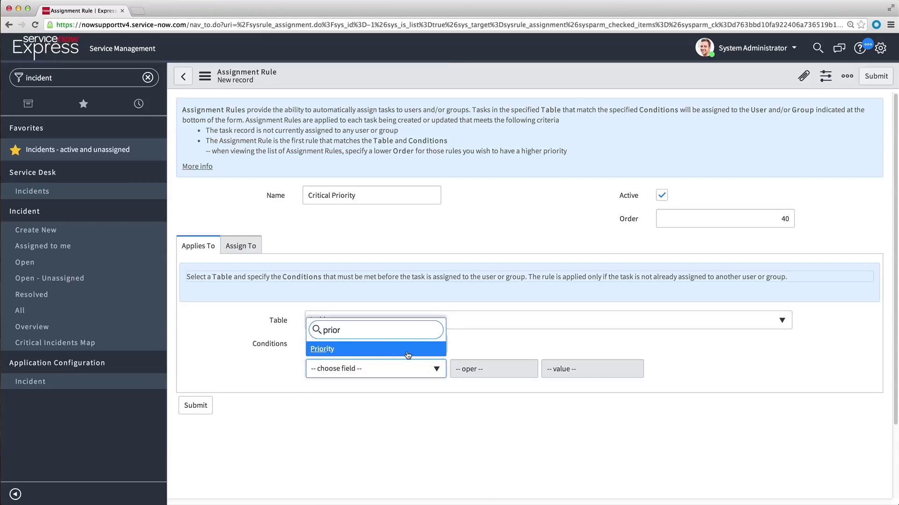
{"action": "key", "text": "Return"}
{"action": "left_click", "coordinate": [600, 372]}
{"action": "left_click", "coordinate": [599, 378]}
Assign matching incidents to the System Administrator user and submit the rule.
{"action": "left_click", "coordinate": [251, 246]}
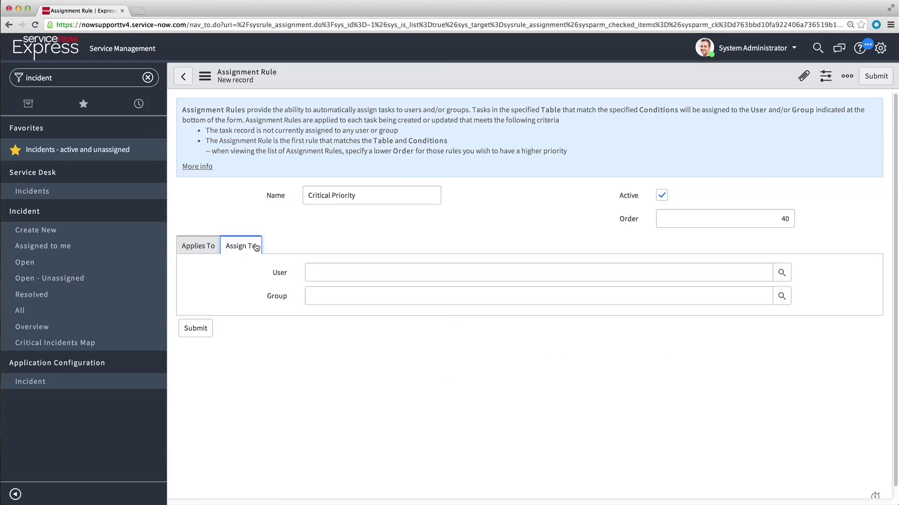
{"action": "left_click", "coordinate": [782, 273]}
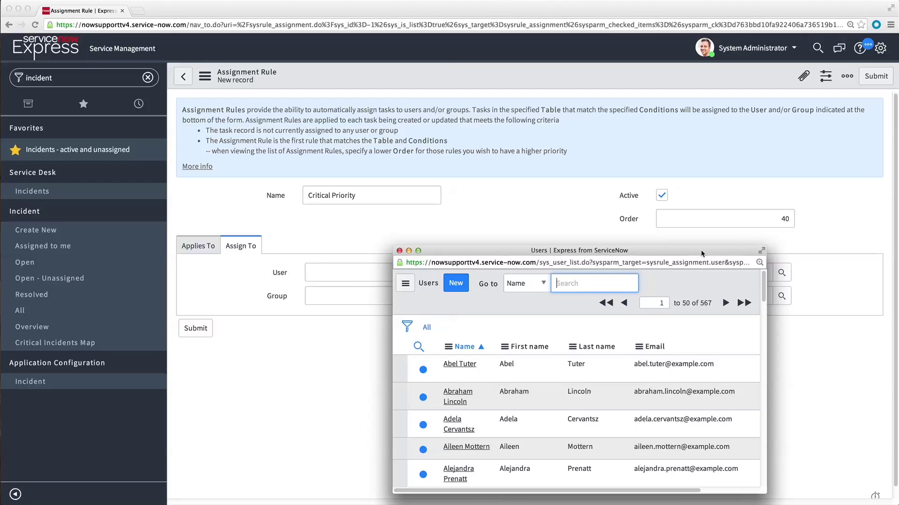
{"action": "type", "text": "system administrator"}
{"action": "key", "text": "Return"}
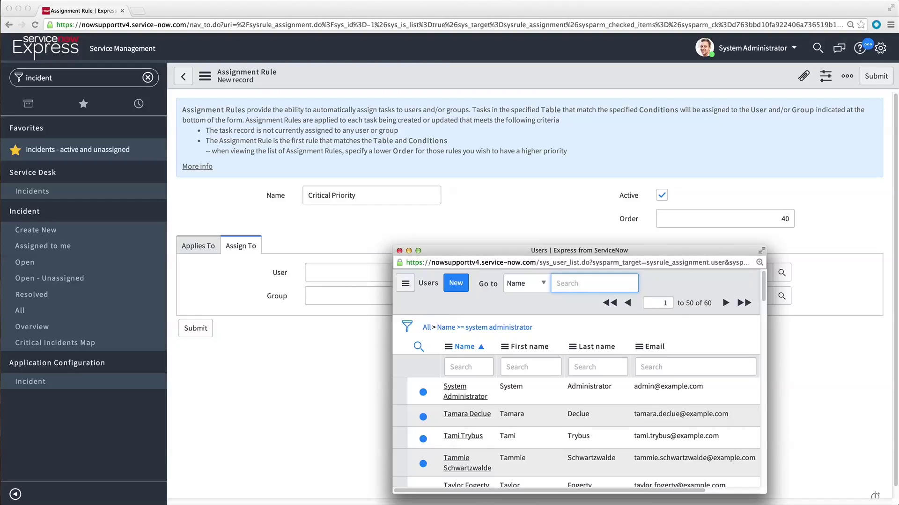
{"action": "left_click", "coordinate": [479, 396]}
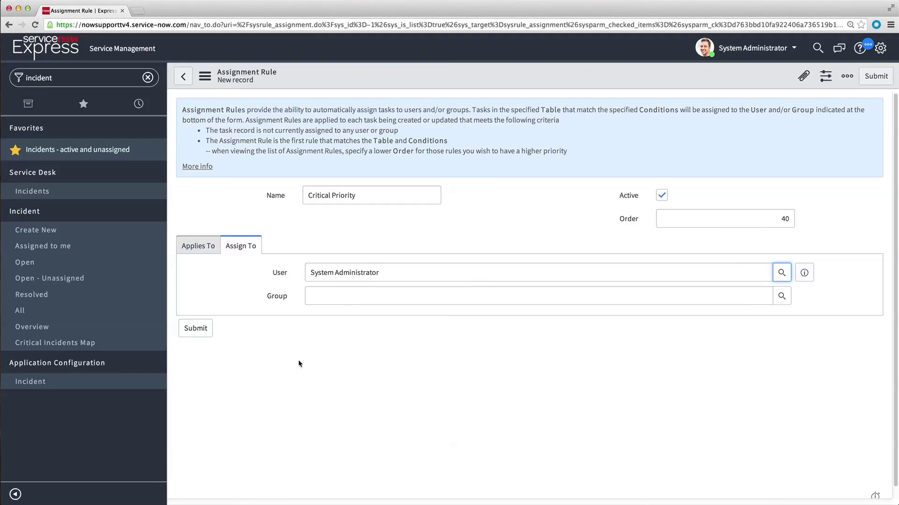
{"action": "left_click", "coordinate": [195, 329]}
{"action": "left_click", "coordinate": [64, 233]}
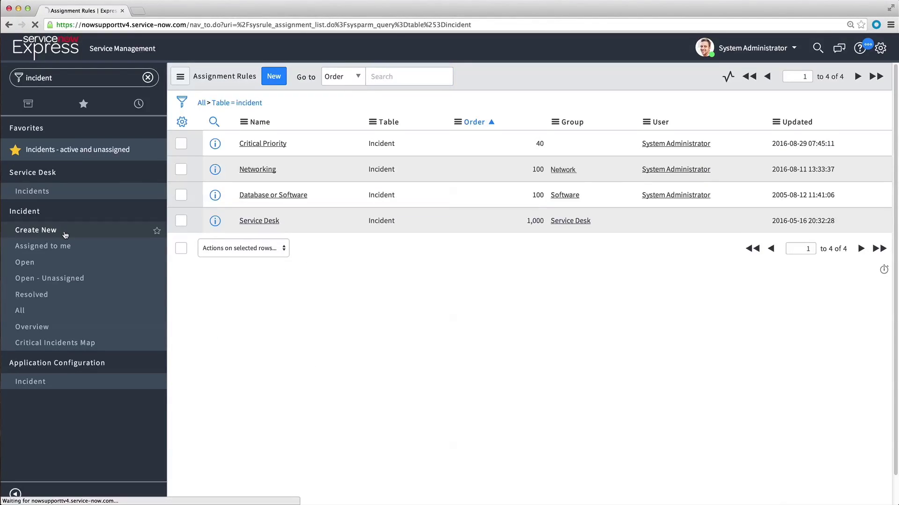
Save a 1 - Critical Hardware incident 'Hard drive failure' and confirm its System Administrator assignee.
{"action": "left_click", "coordinate": [326, 191]}
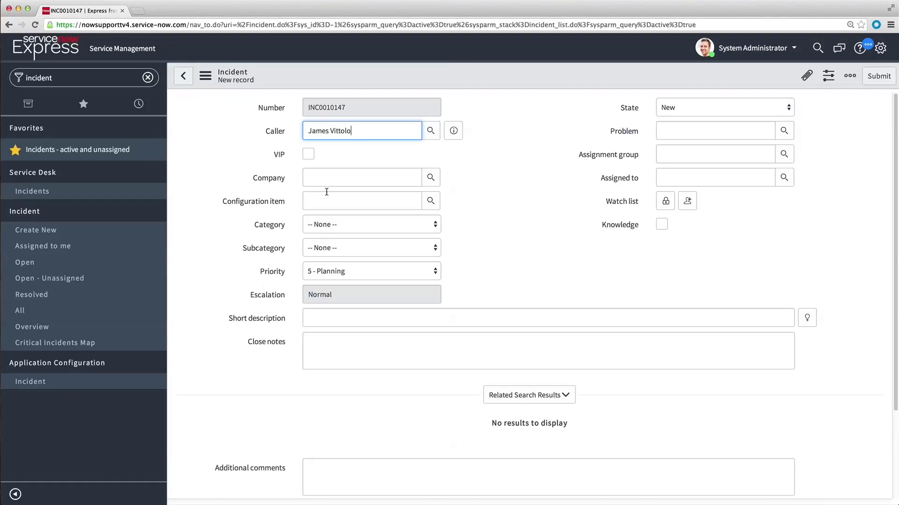
{"action": "left_click", "coordinate": [414, 225]}
{"action": "left_click", "coordinate": [431, 271]}
{"action": "left_click", "coordinate": [328, 232]}
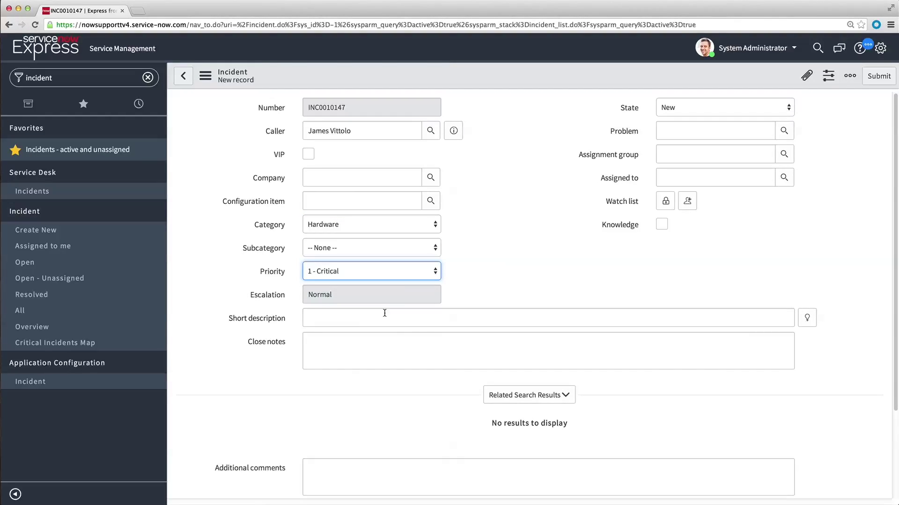
{"action": "left_click", "coordinate": [383, 318]}
{"action": "type", "text": "Hard drive failure"}
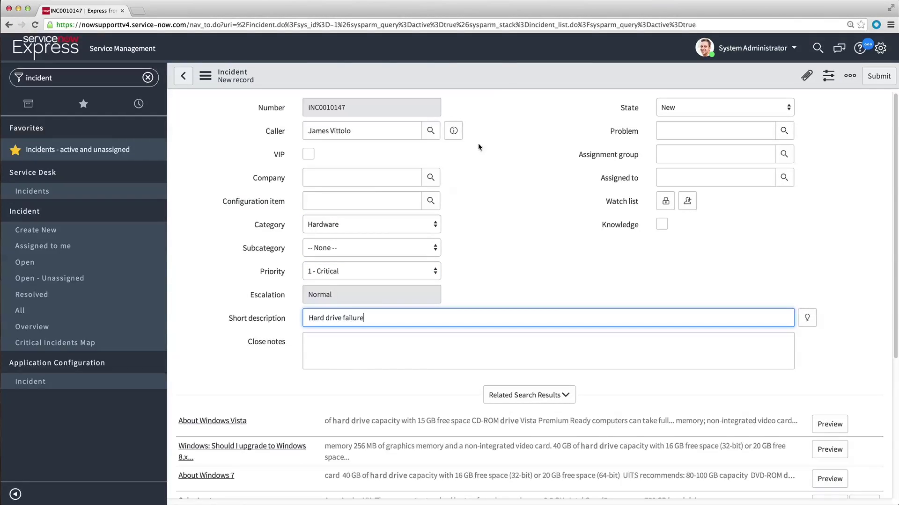
{"action": "right_click", "coordinate": [509, 72]}
{"action": "left_click", "coordinate": [527, 79]}
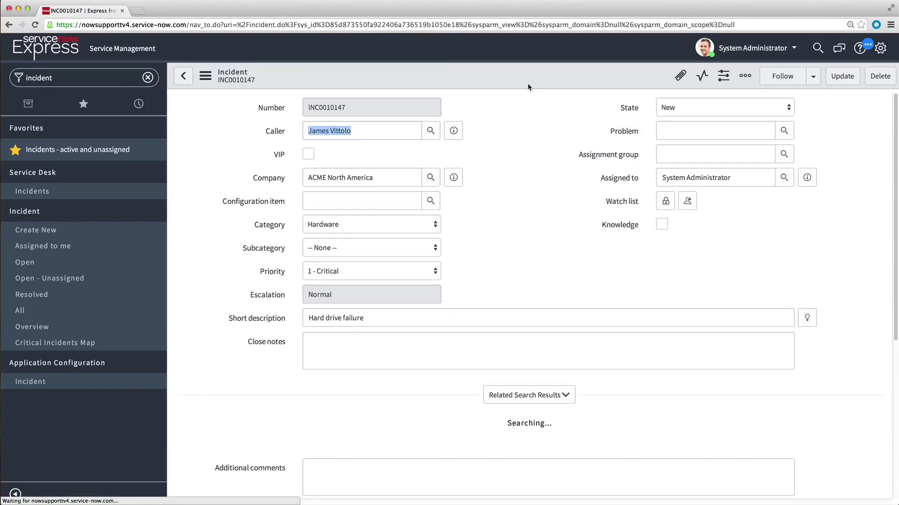
{"action": "left_click", "coordinate": [703, 180]}
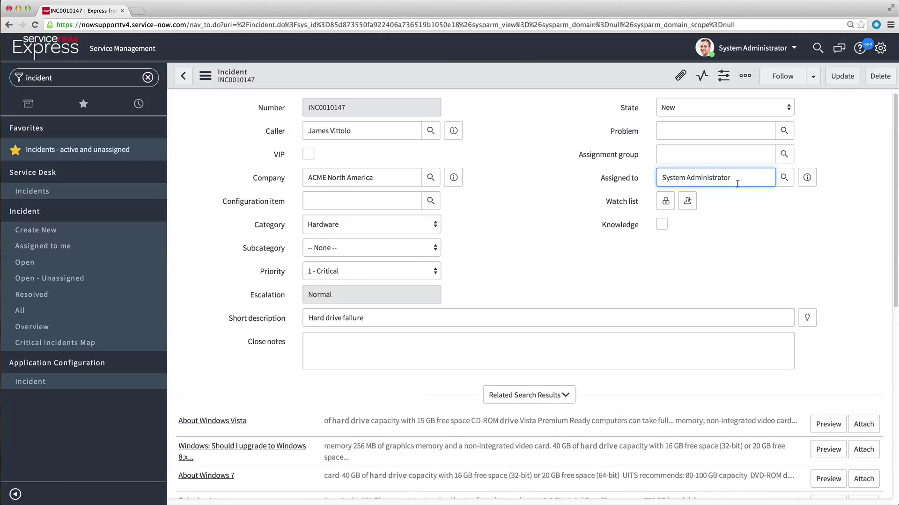